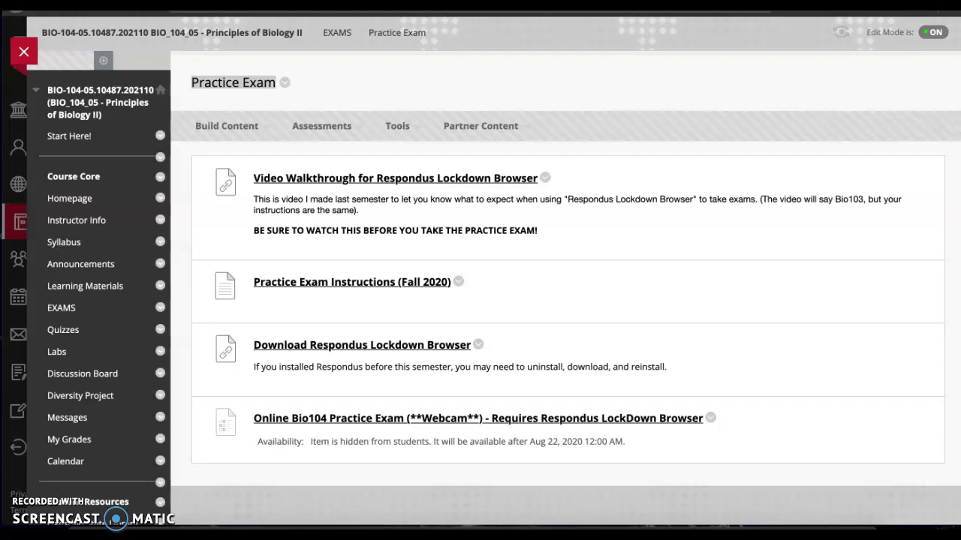
Step: Go to the Practice Exam folder under EXAMS and open Practice Exam Instructions (Fall 2020) in Microsoft Word
{"action": "left_click", "coordinate": [330, 129]}
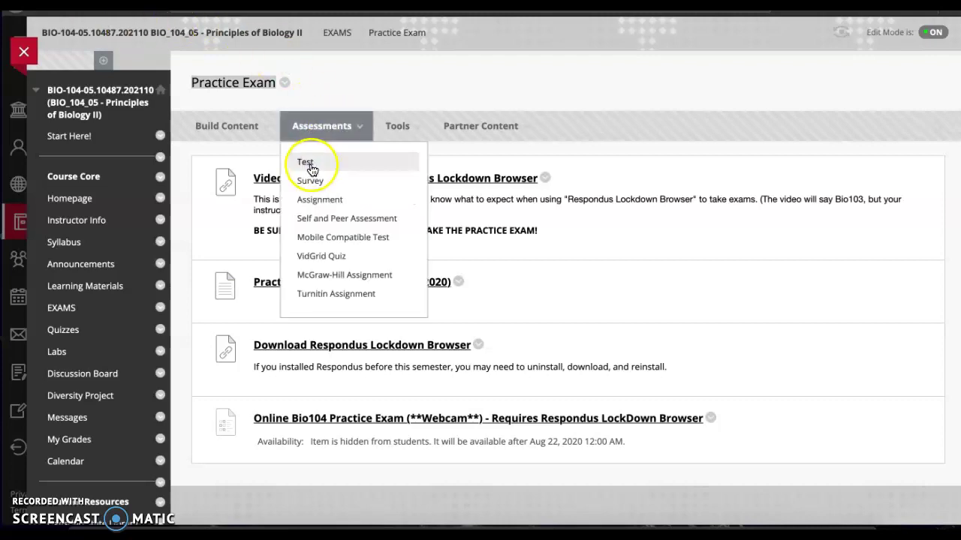
{"action": "left_click", "coordinate": [64, 310]}
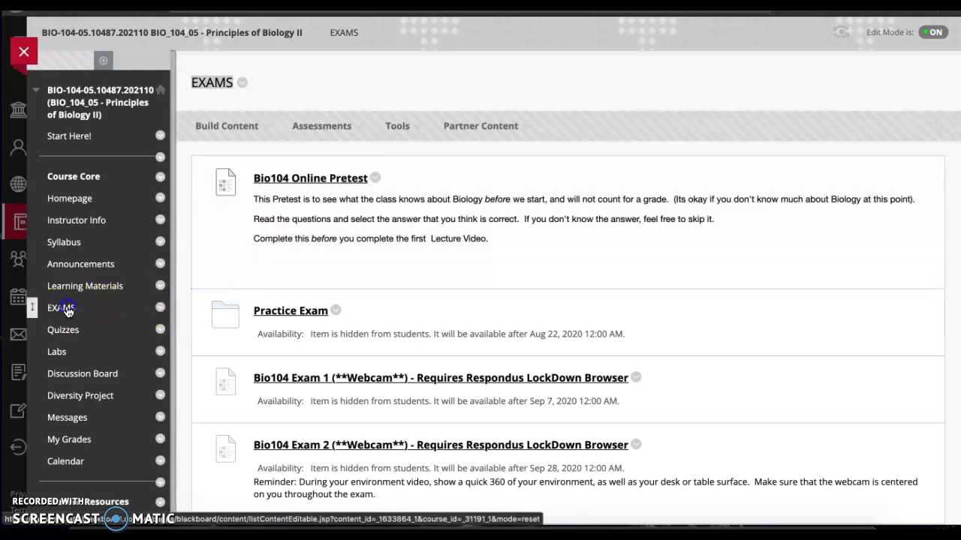
{"action": "left_click", "coordinate": [281, 312]}
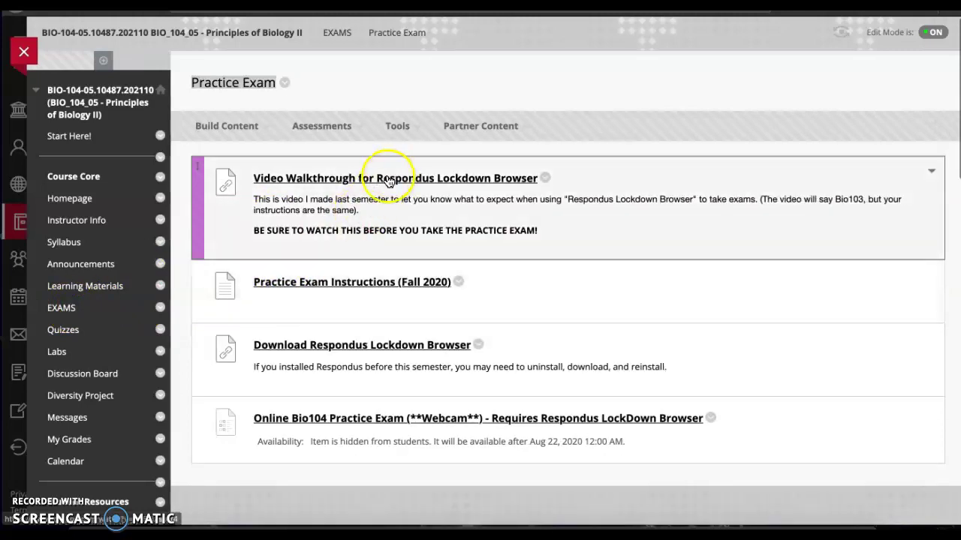
{"action": "left_click", "coordinate": [321, 282]}
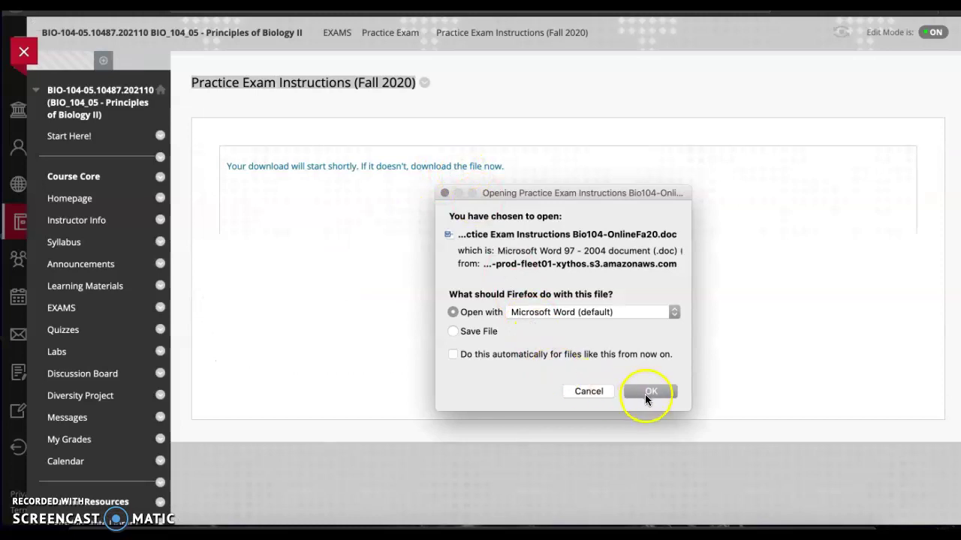
{"action": "left_click", "coordinate": [645, 392]}
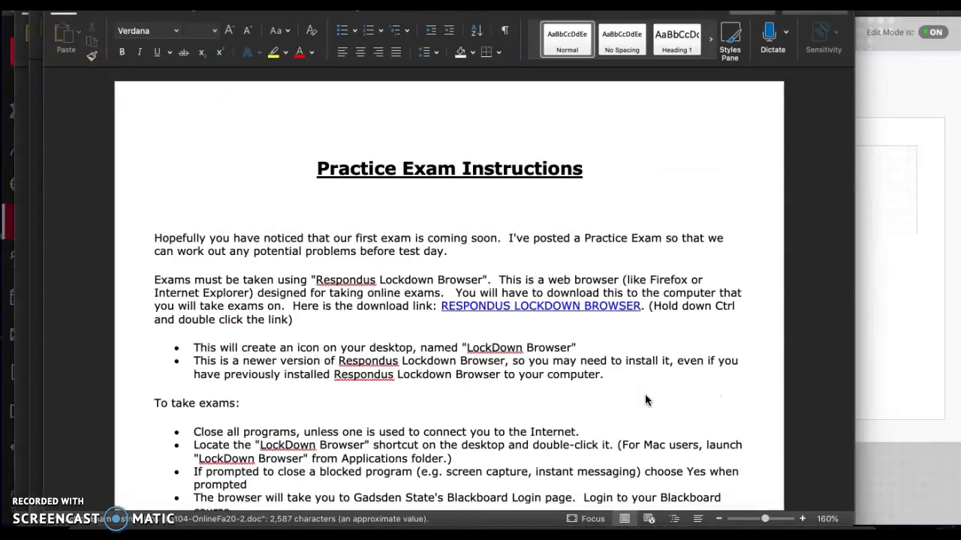
Step: Read through the Practice Exam Instructions document to its end and close it
{"action": "scroll", "coordinate": [645, 394], "scroll_direction": "down", "scroll_amount": 2}
{"action": "scroll", "coordinate": [645, 400], "scroll_direction": "down", "scroll_amount": 1}
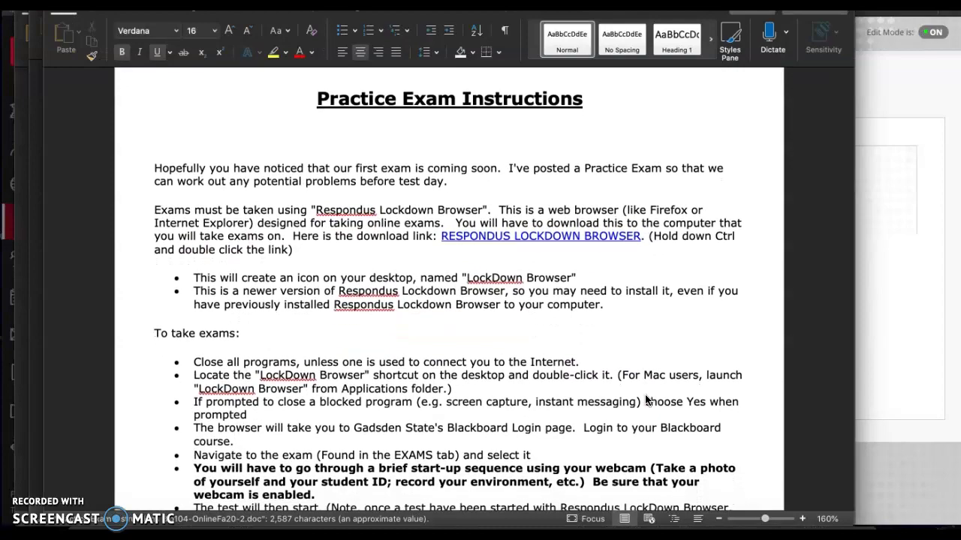
{"action": "scroll", "coordinate": [646, 400], "scroll_direction": "down", "scroll_amount": 3}
{"action": "scroll", "coordinate": [644, 400], "scroll_direction": "down", "scroll_amount": 5}
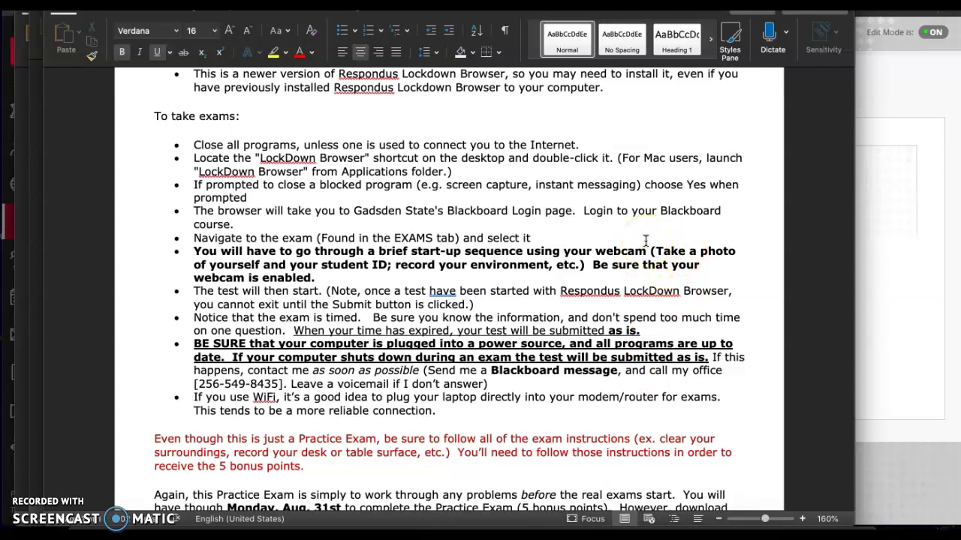
{"action": "scroll", "coordinate": [645, 240], "scroll_direction": "down", "scroll_amount": 5}
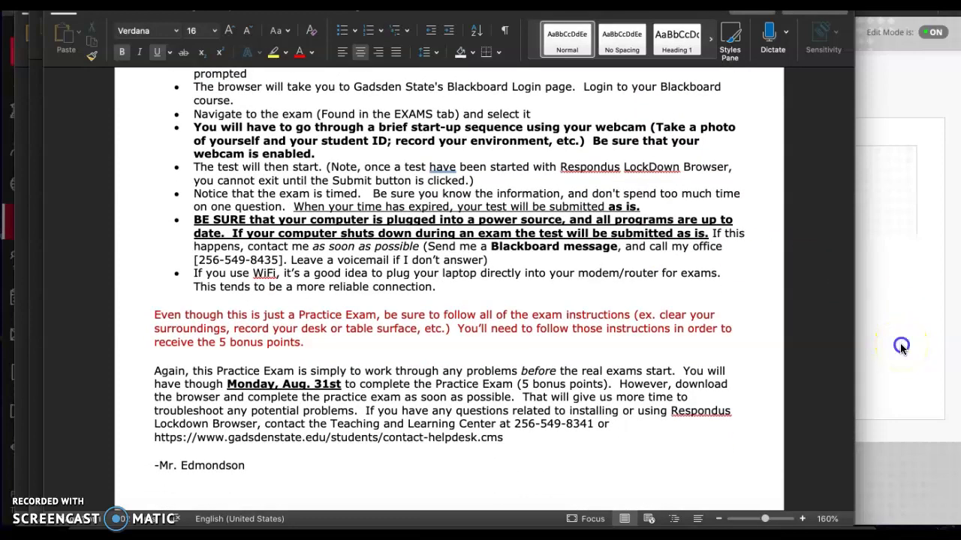
{"action": "key", "text": "super+w"}
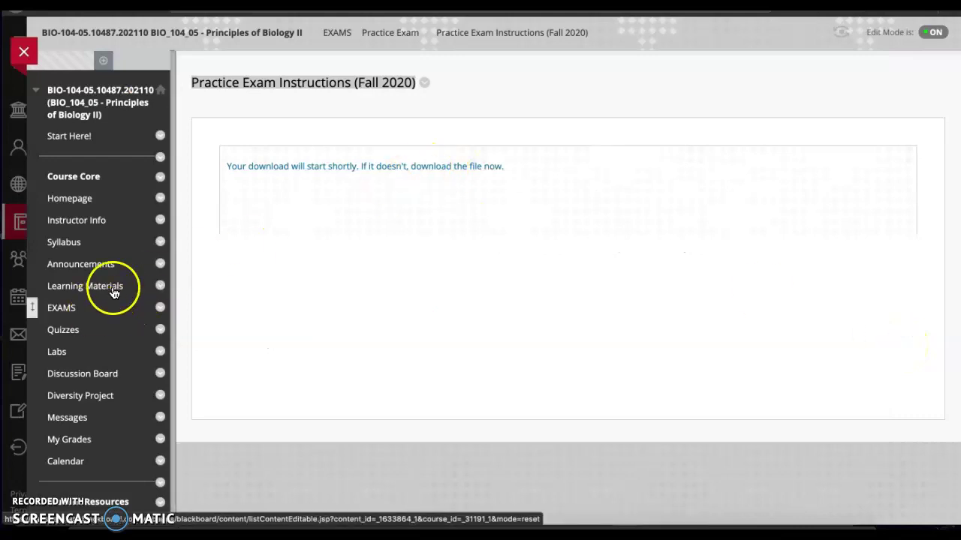
Step: Return to the Practice Exam folder and open the Download Respondus Lockdown Browser link
{"action": "left_click", "coordinate": [397, 33]}
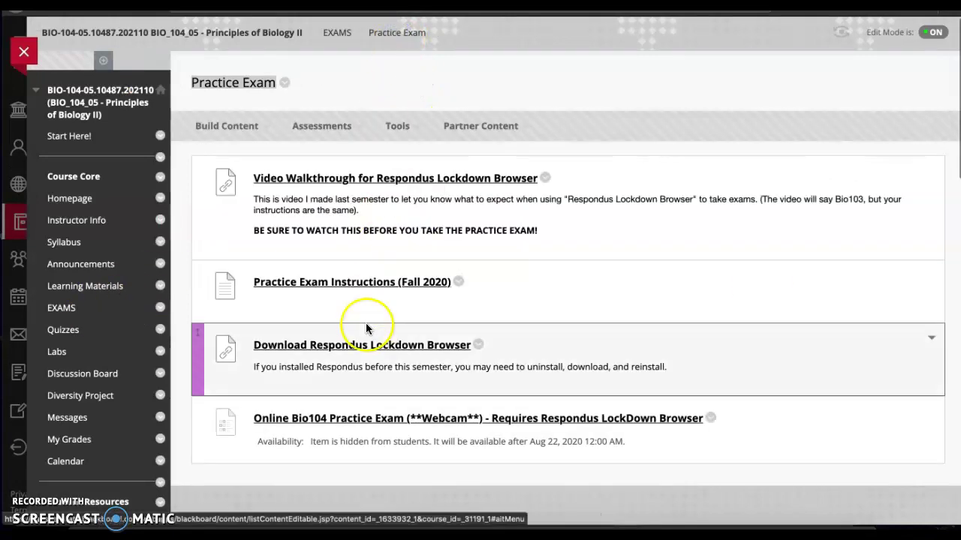
{"action": "left_click", "coordinate": [296, 349]}
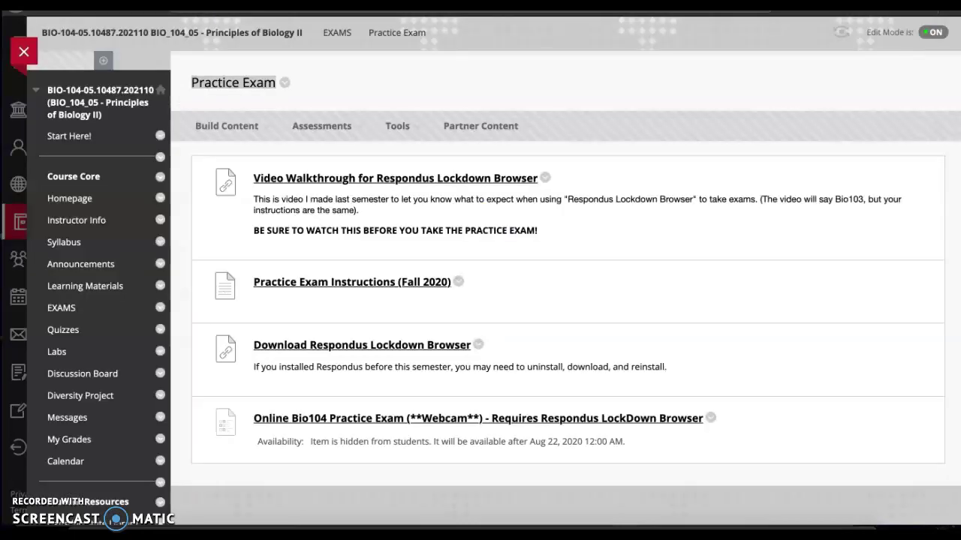
{"action": "left_click", "coordinate": [226, 125]}
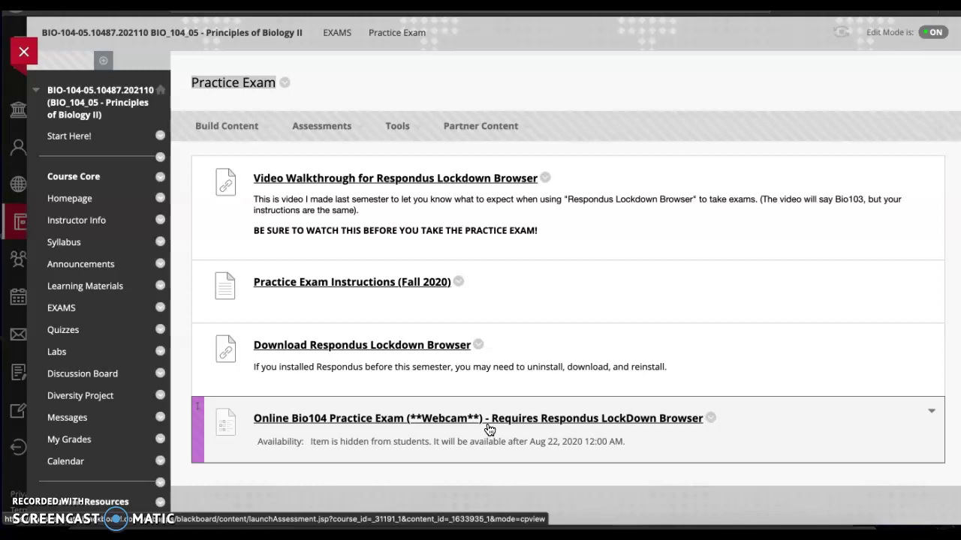
Step: Try to begin the Online Bio104 Practice Exam in the regular browser, and cancel back to the Practice Exam folder
{"action": "left_click", "coordinate": [500, 420]}
{"action": "left_click", "coordinate": [514, 420]}
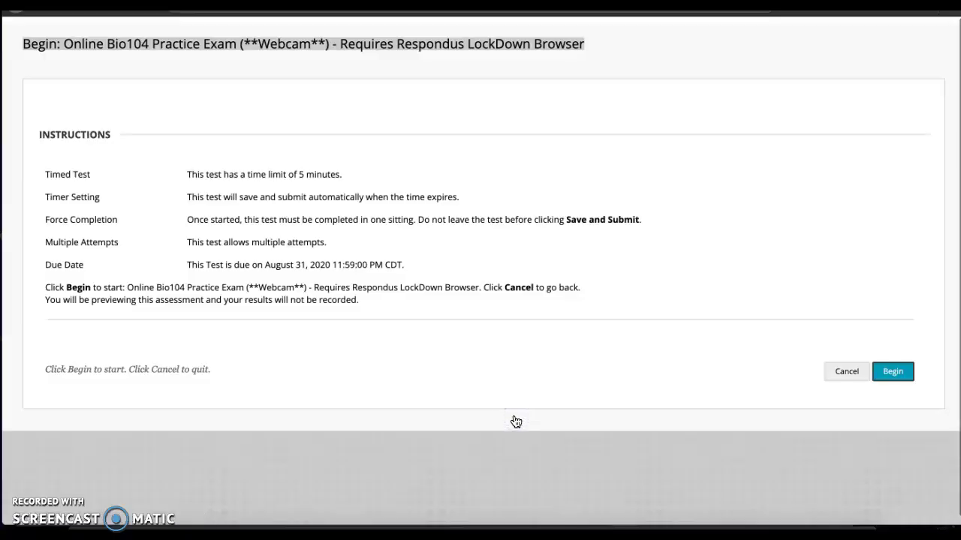
{"action": "left_click", "coordinate": [903, 373]}
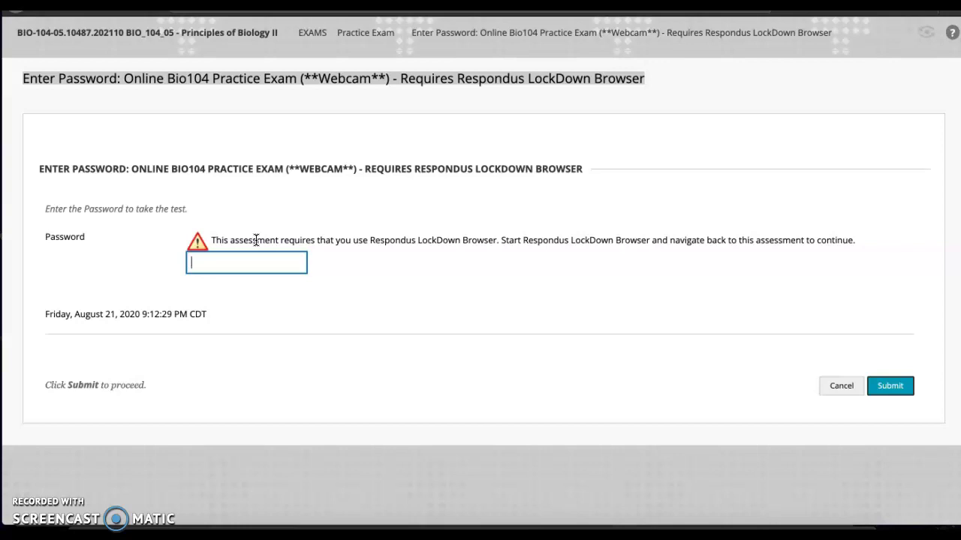
{"action": "left_click", "coordinate": [835, 387]}
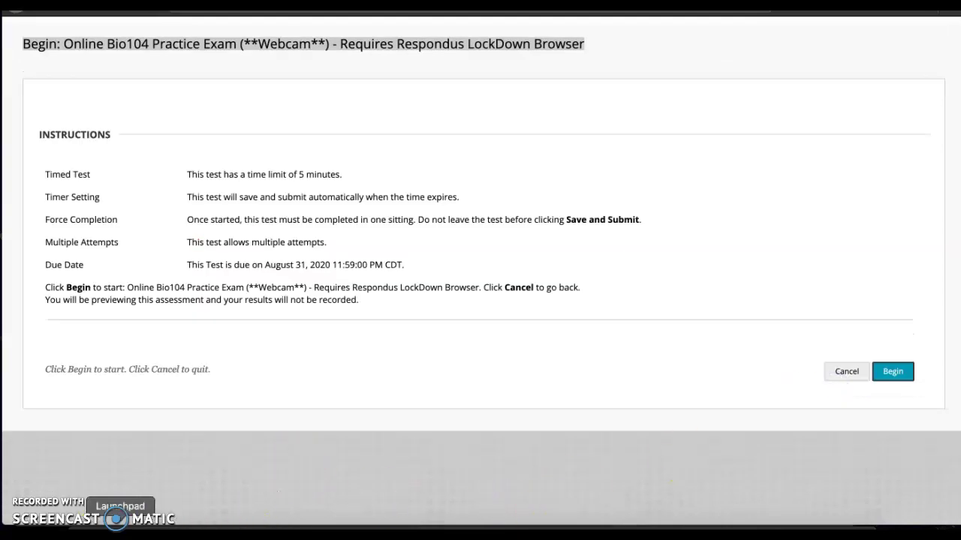
{"action": "left_click", "coordinate": [848, 371]}
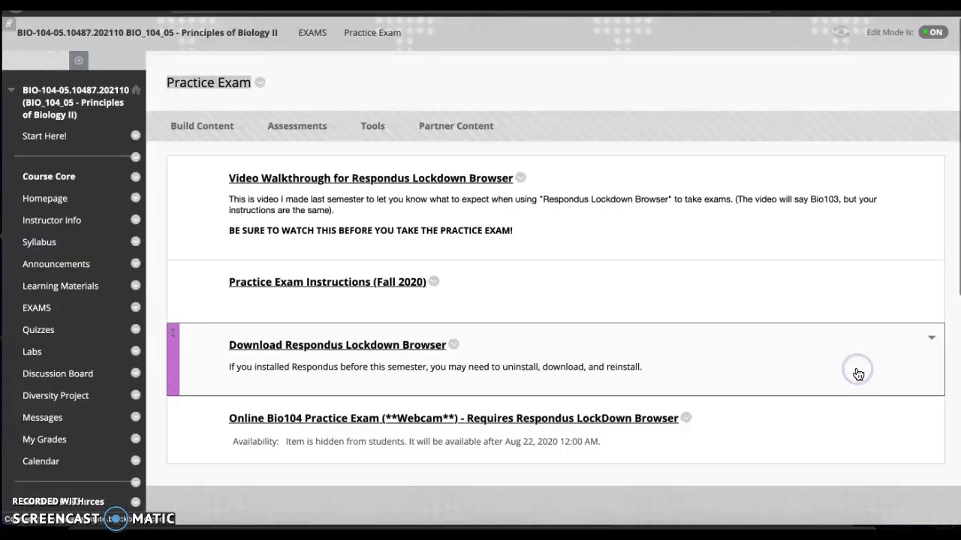
Step: Locate the LockDown Browser application in Launchpad and return to the course in Firefox
{"action": "left_click", "coordinate": [117, 500]}
{"action": "scroll", "coordinate": [381, 373], "scroll_direction": "right", "scroll_amount": 3}
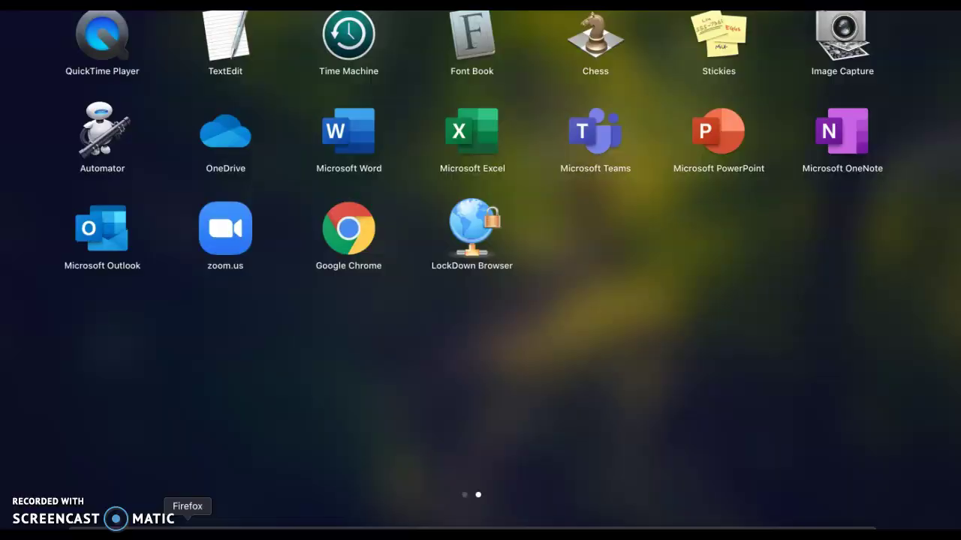
{"action": "left_click", "coordinate": [188, 529]}
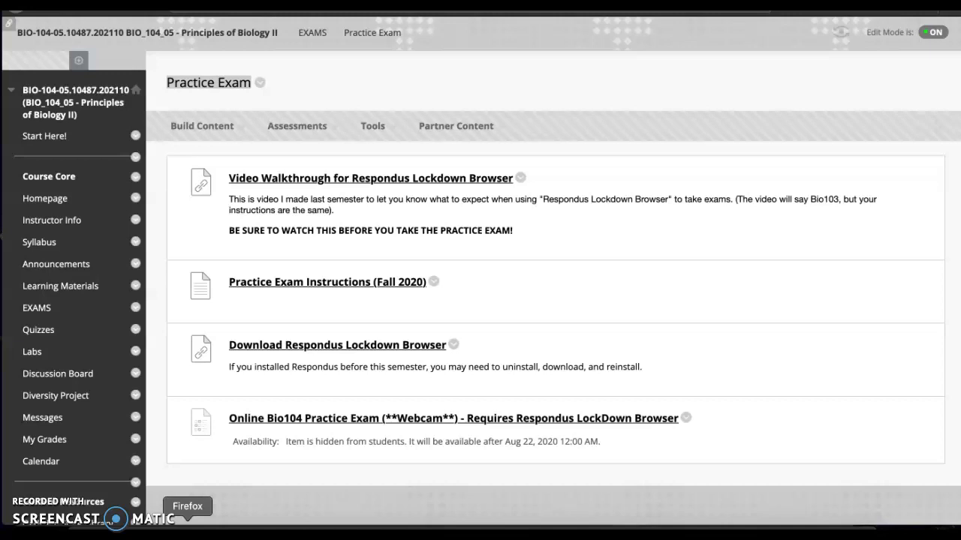
Step: Review the exams listed in the course's EXAMS area and open the Practice Exam folder
{"action": "left_click", "coordinate": [53, 200]}
{"action": "left_click", "coordinate": [47, 310]}
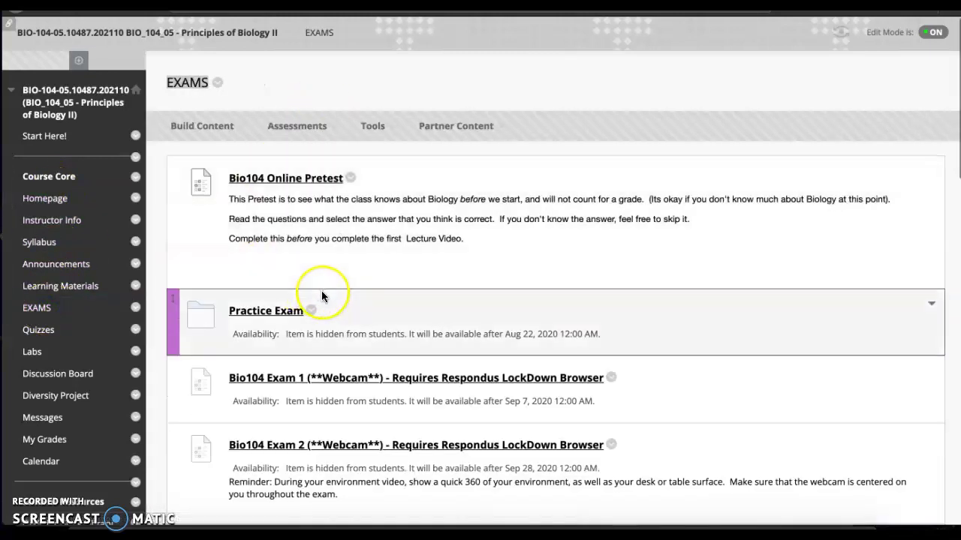
{"action": "scroll", "coordinate": [319, 297], "scroll_direction": "down", "scroll_amount": 1}
{"action": "scroll", "coordinate": [321, 330], "scroll_direction": "down", "scroll_amount": 3}
{"action": "scroll", "coordinate": [332, 484], "scroll_direction": "down", "scroll_amount": 2}
{"action": "scroll", "coordinate": [332, 484], "scroll_direction": "up", "scroll_amount": 1}
{"action": "scroll", "coordinate": [332, 486], "scroll_direction": "up", "scroll_amount": 5}
{"action": "left_click", "coordinate": [268, 310]}
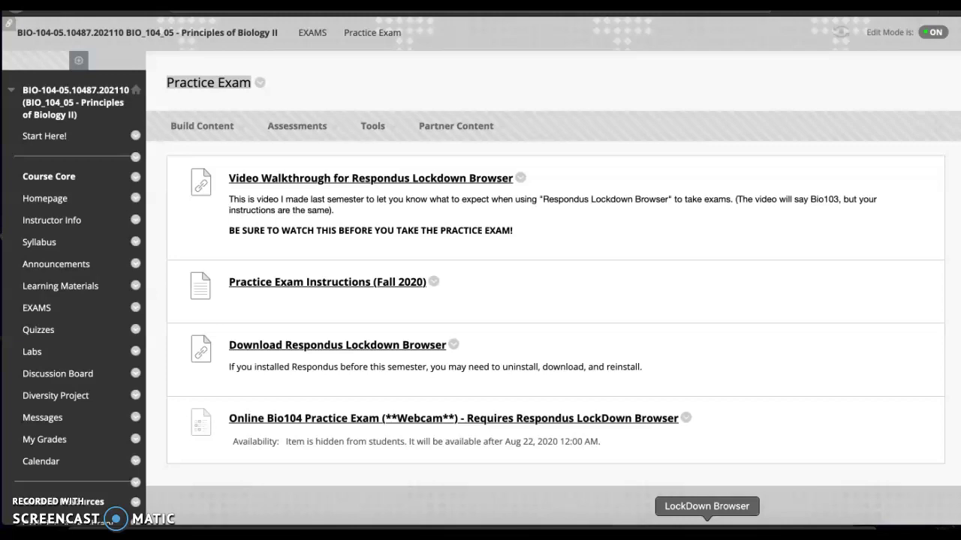
Step: Switch to PowerPoint, present the LockDown Browser startup slides from the Student Photo slide, and return to the Practice Exam page in Firefox
{"action": "key", "text": "ctrl+Up"}
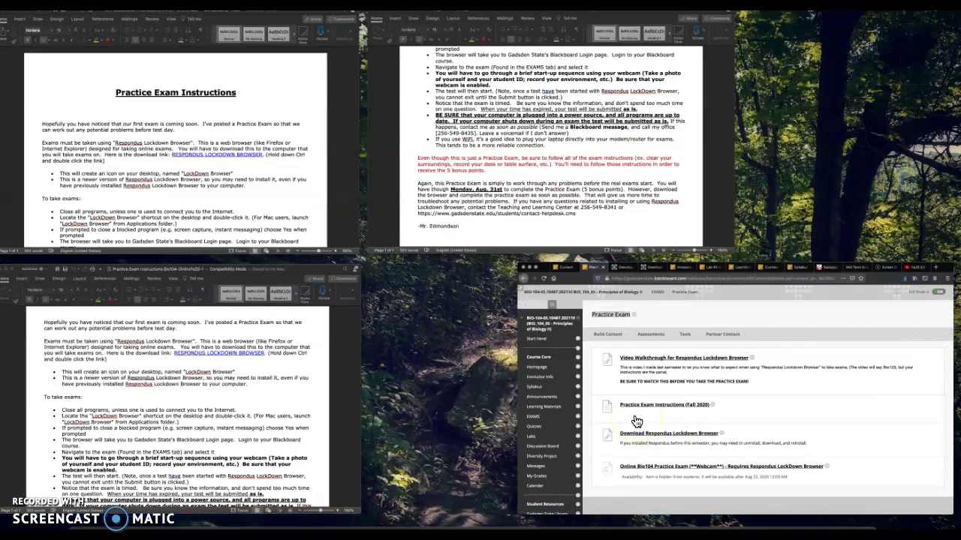
{"action": "left_click", "coordinate": [637, 422]}
{"action": "key", "text": "super+Tab"}
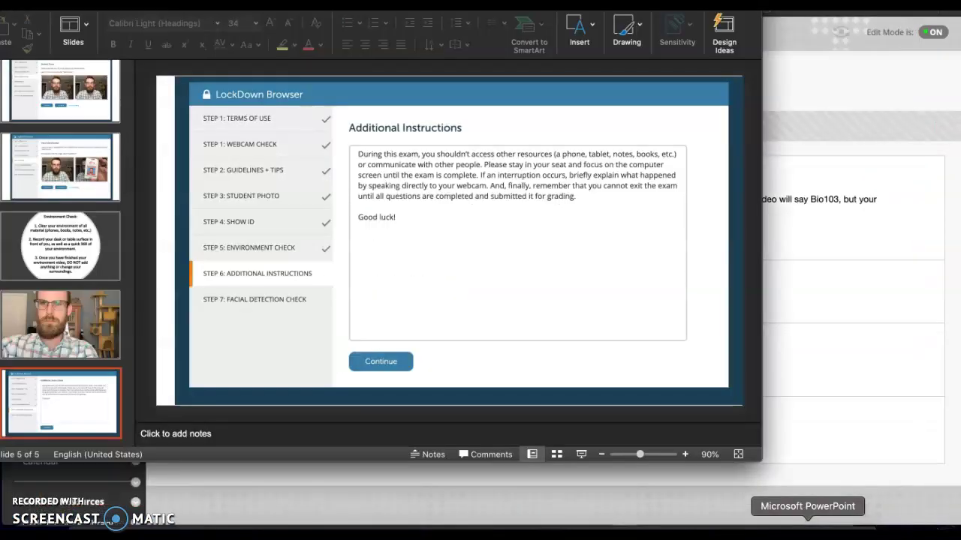
{"action": "left_click", "coordinate": [87, 114]}
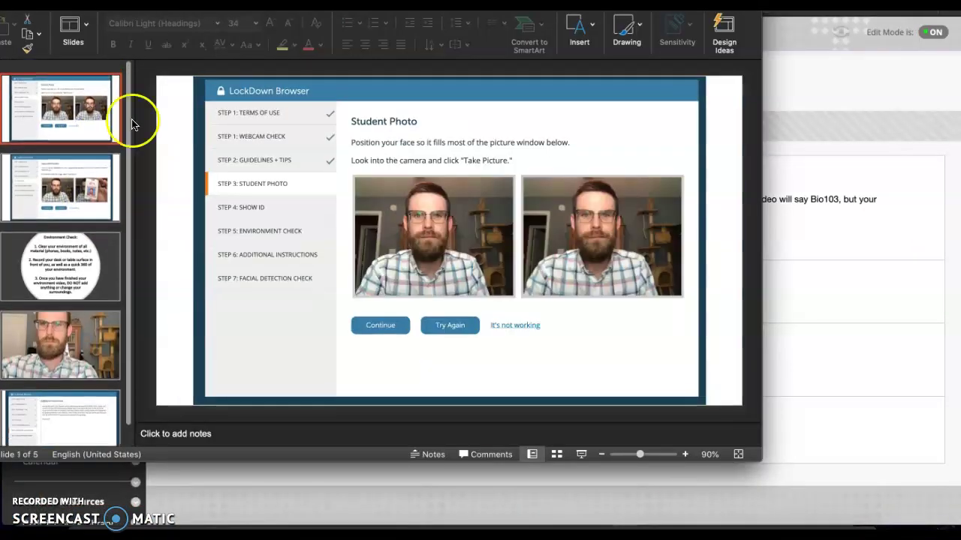
{"action": "left_click", "coordinate": [738, 455]}
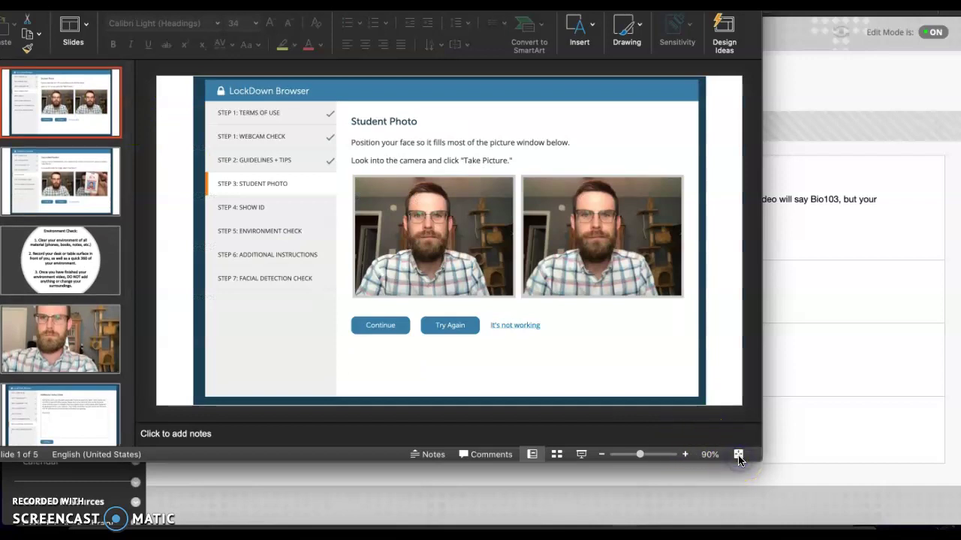
{"action": "left_click", "coordinate": [581, 454]}
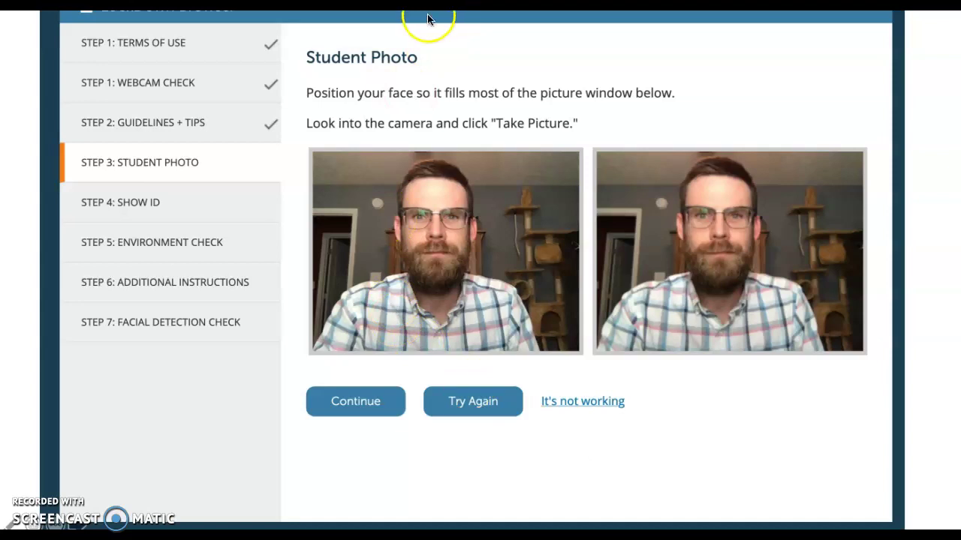
{"action": "left_click", "coordinate": [60, 494]}
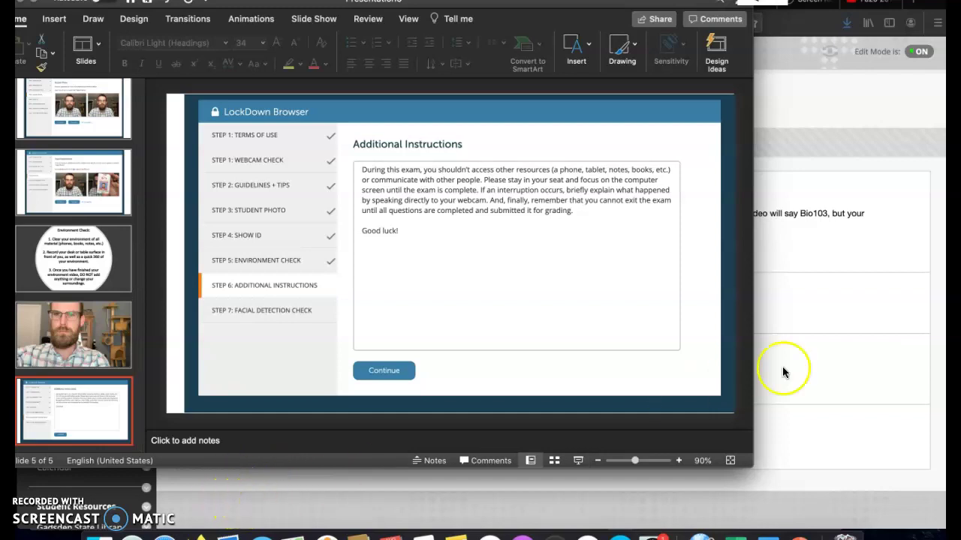
{"action": "left_click", "coordinate": [795, 363]}
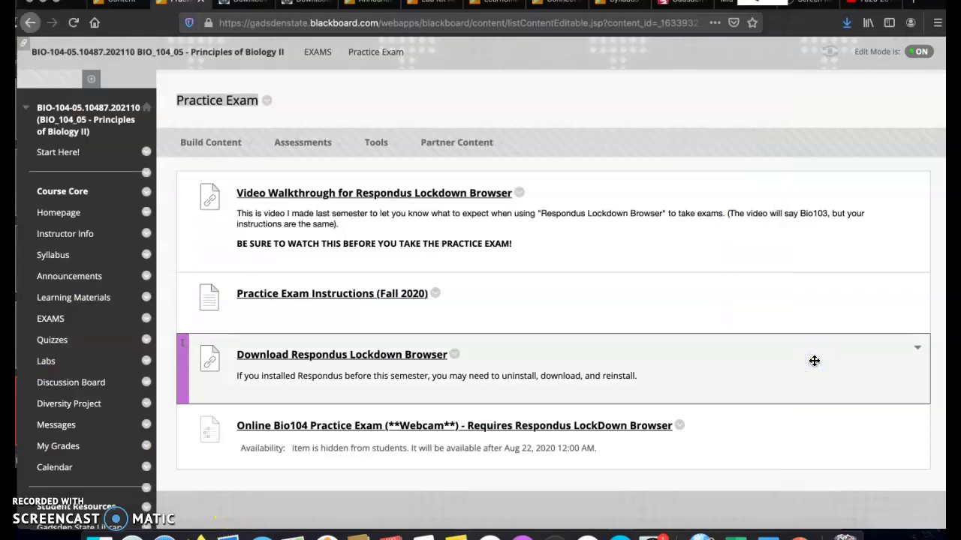